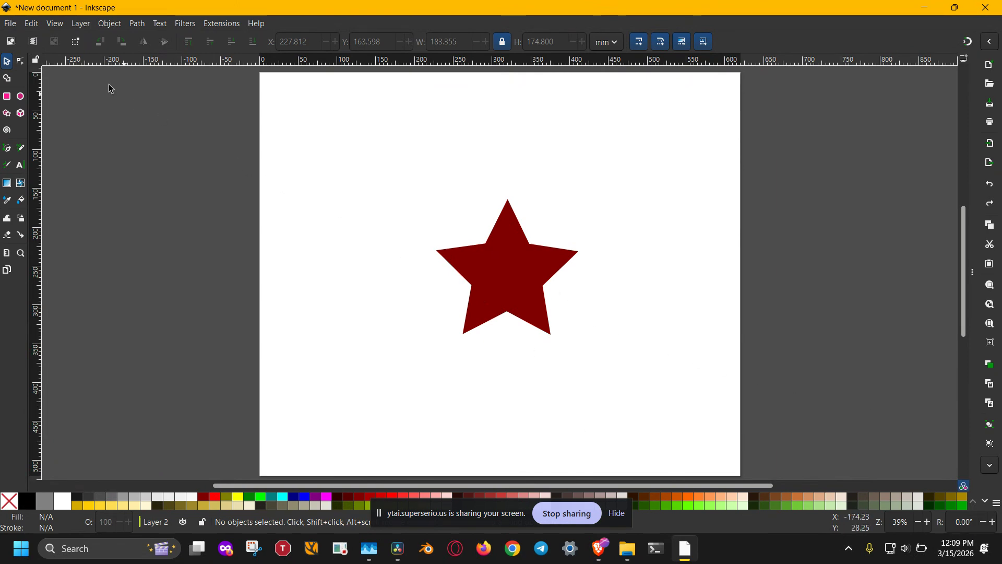
click(12, 24)
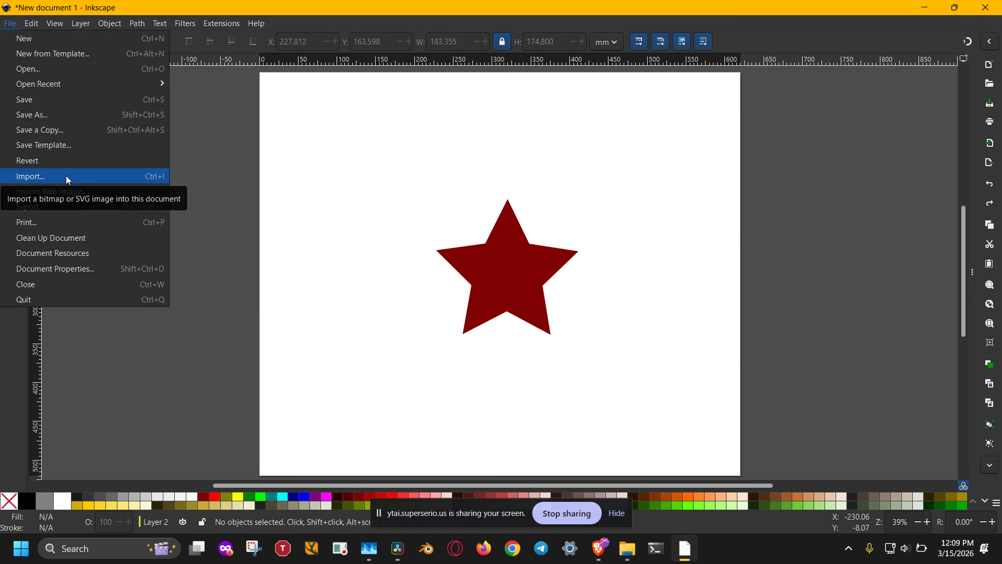
click(450, 255)
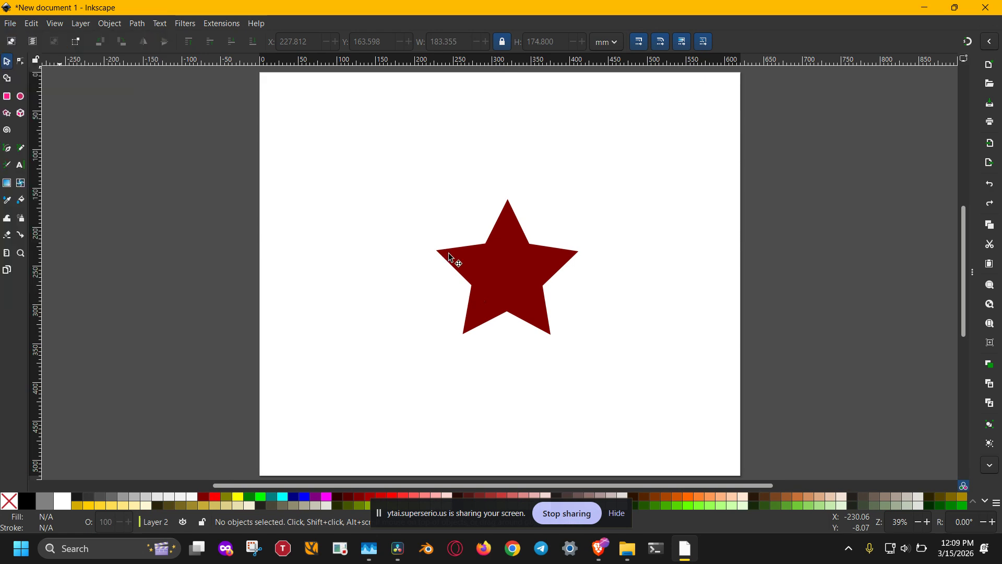
Show the star's path nodes, try moving its lower-left inner node inward, and undo the move
click(450, 257)
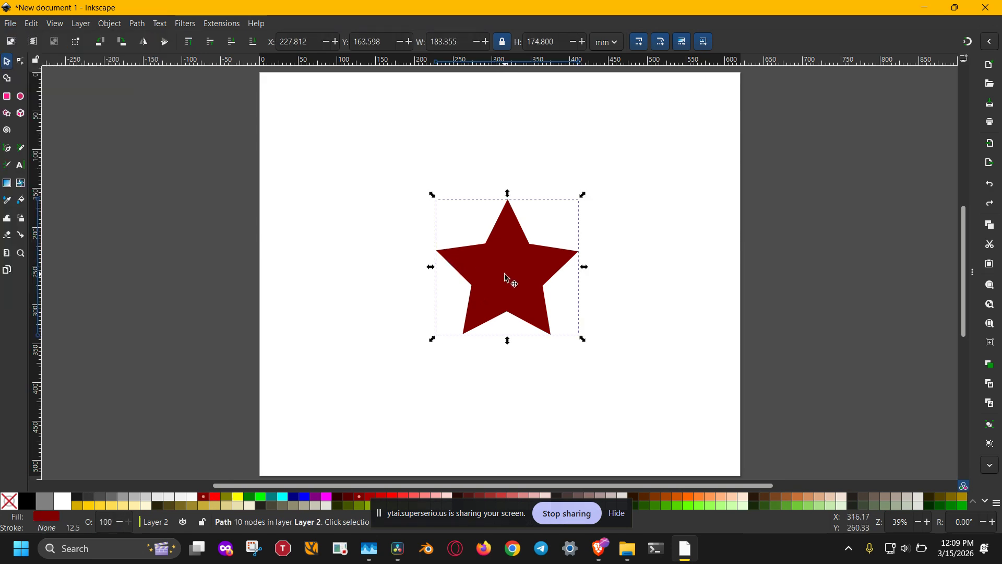
drag(633, 171, 405, 425)
scroll(494, 266, up, 1)
scroll(495, 266, up, 3)
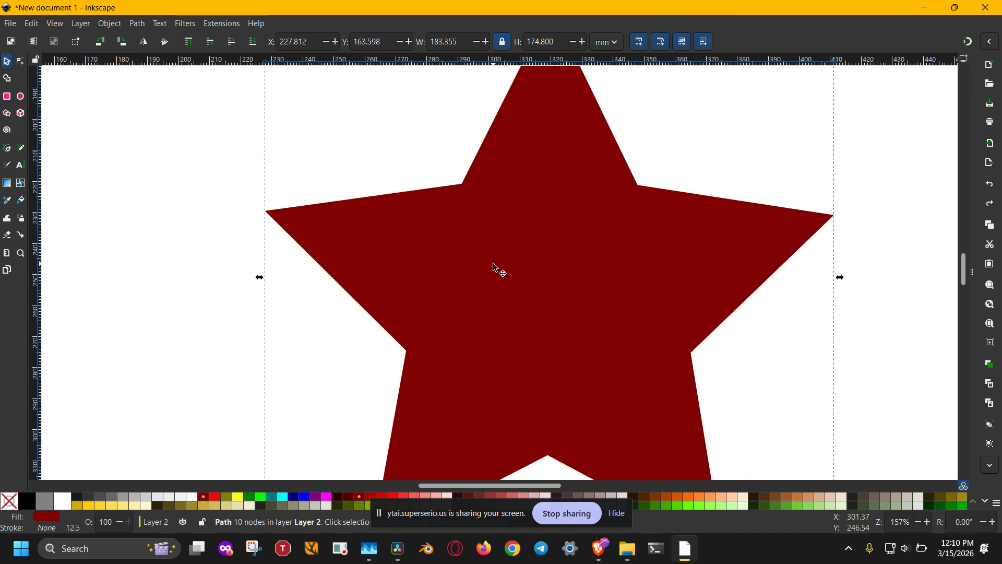
key(n)
scroll(497, 268, down, 2)
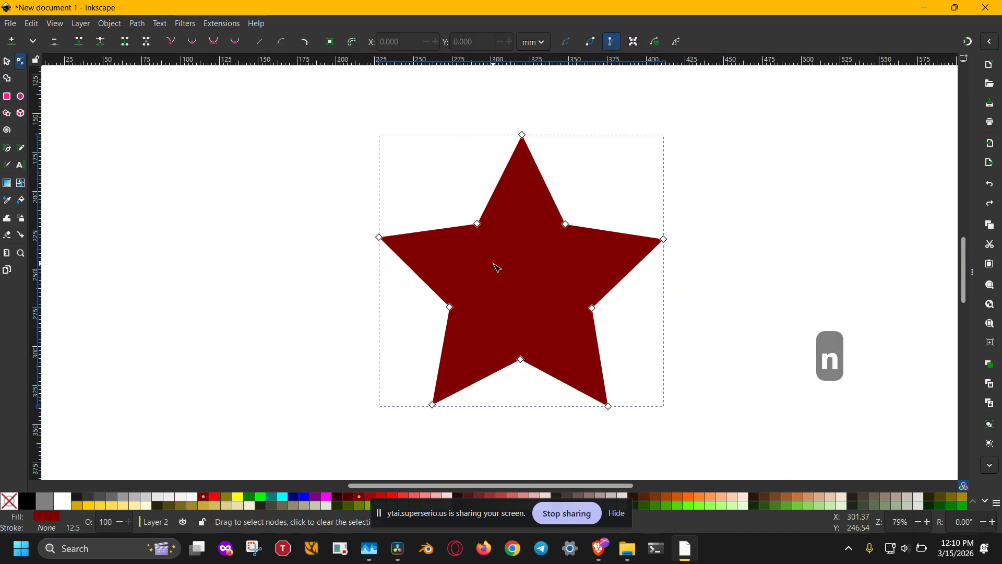
drag(452, 309, 483, 297)
key(ctrl+z)
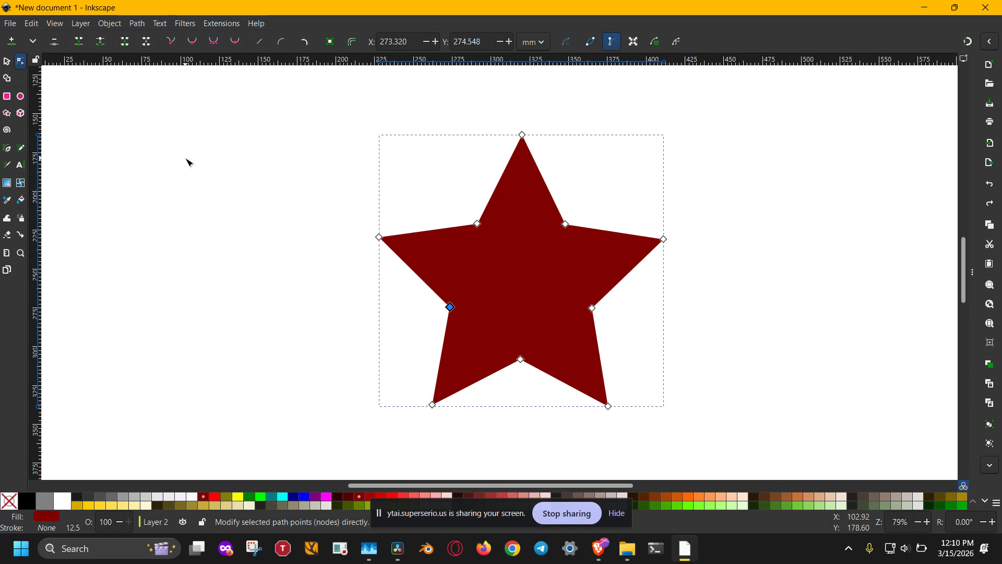
Make a bitmap copy of the star and move it beside the original, to about X 28 mm
key(s)
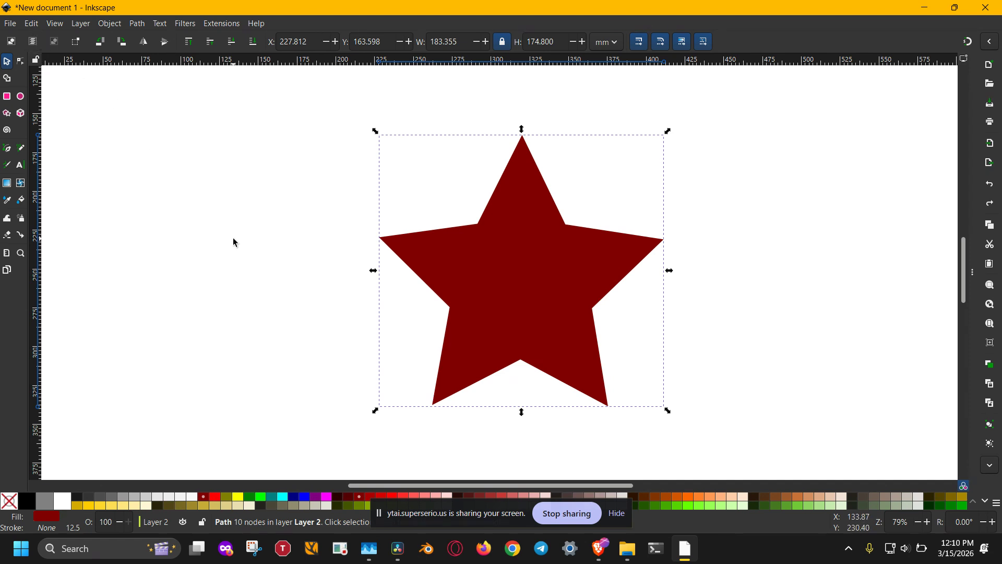
key(alt+b)
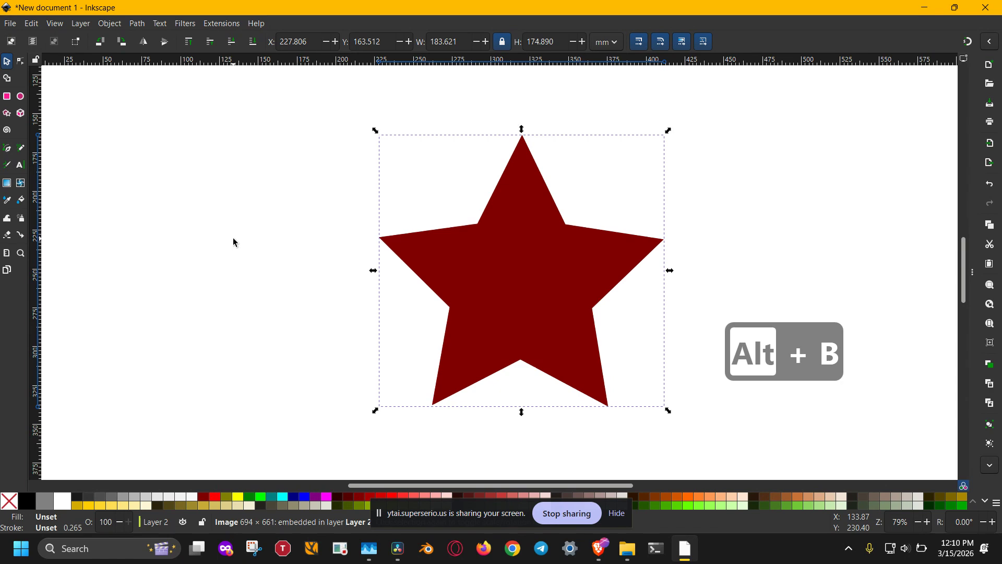
click(732, 241)
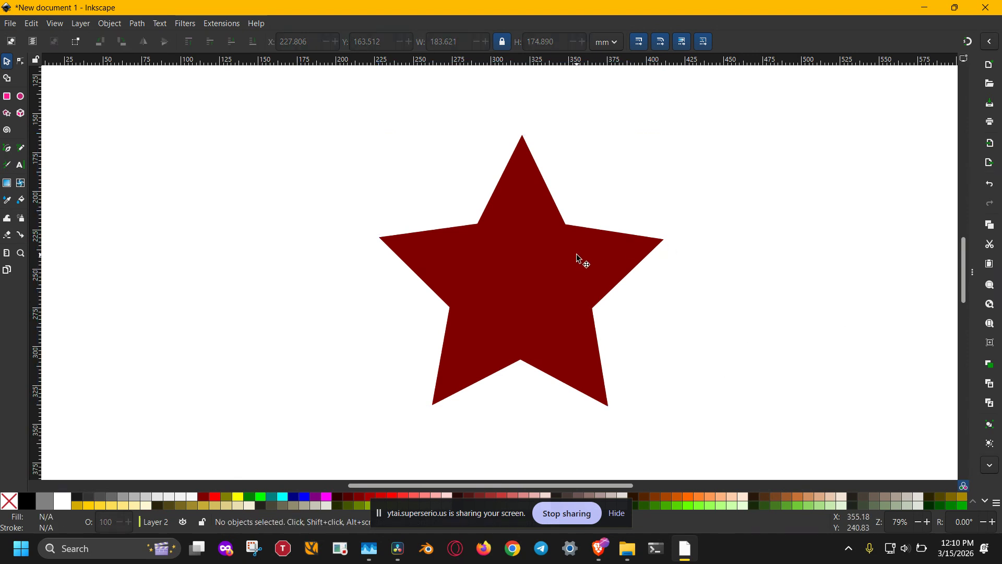
drag(577, 254, 265, 258)
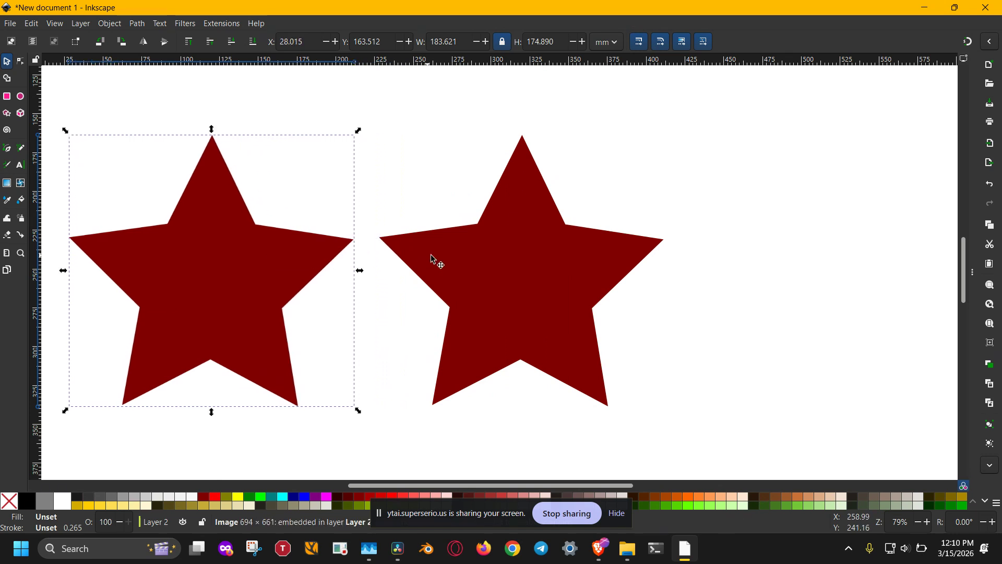
Examine the original star and its bitmap copy with the Node tool to compare their editable nodes
click(444, 263)
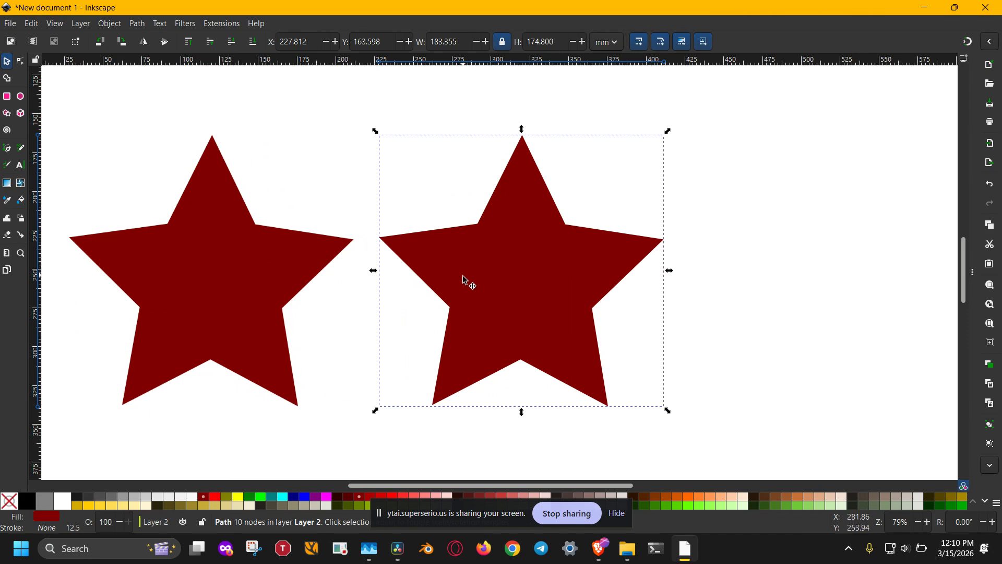
key(n)
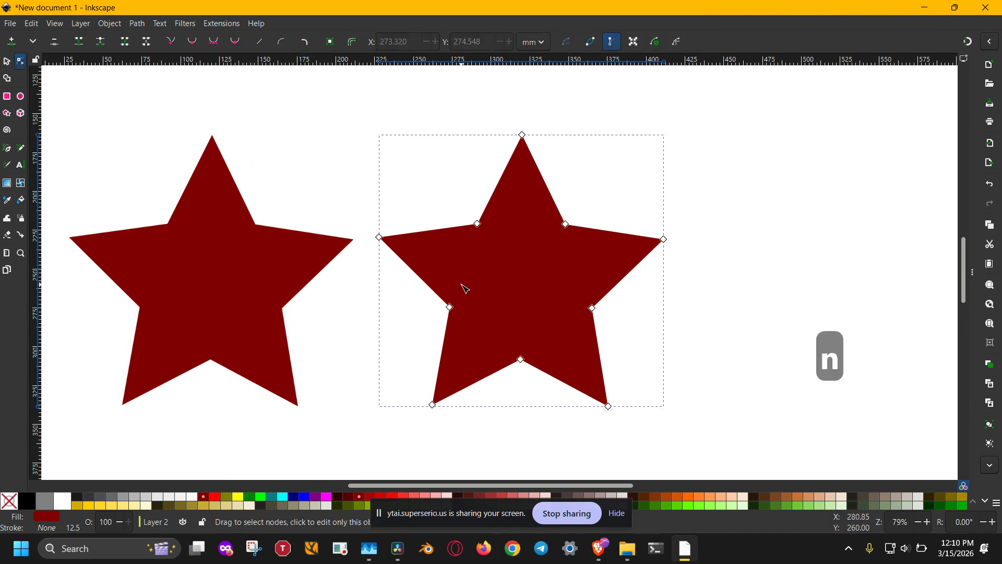
key(s)
click(254, 299)
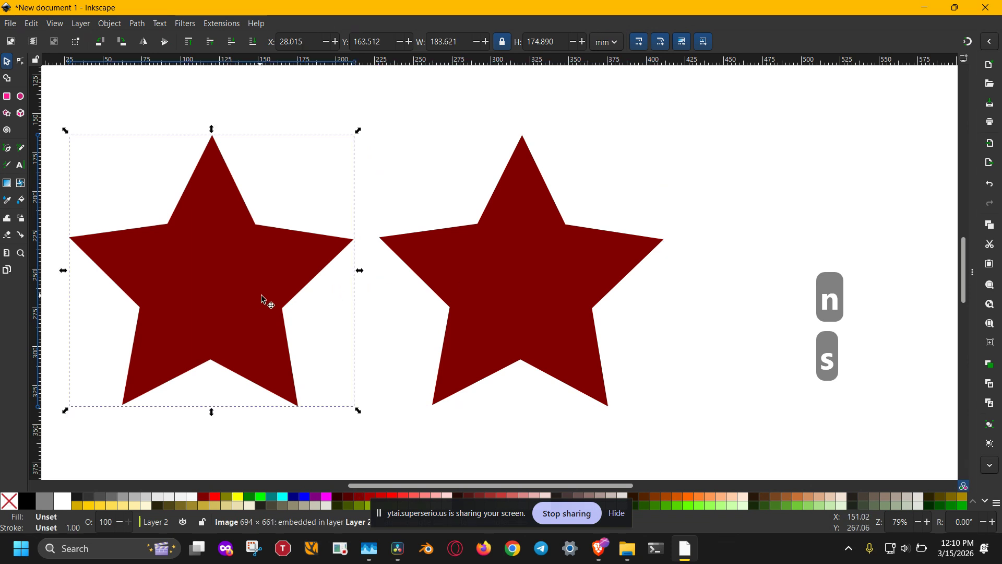
key(n)
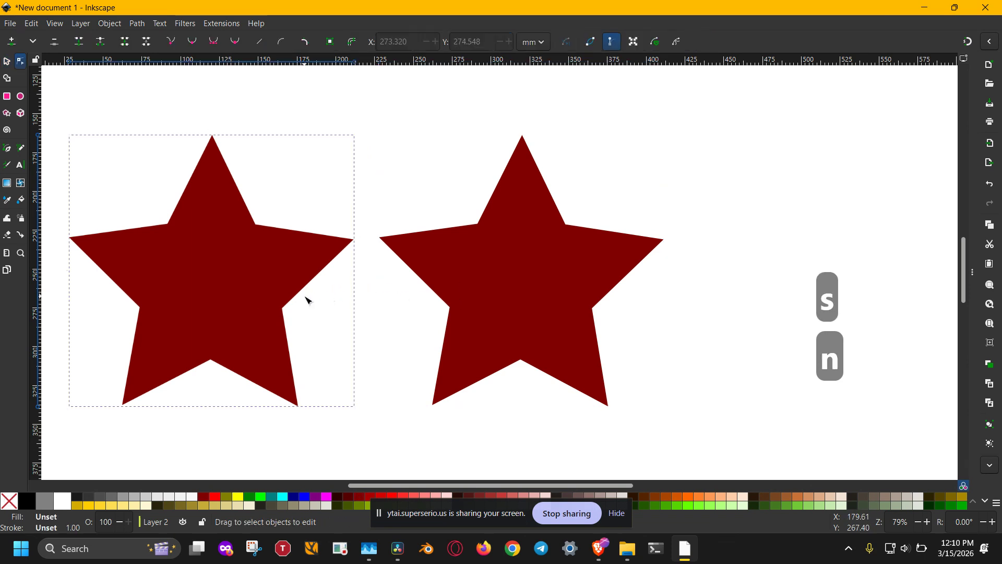
key(s)
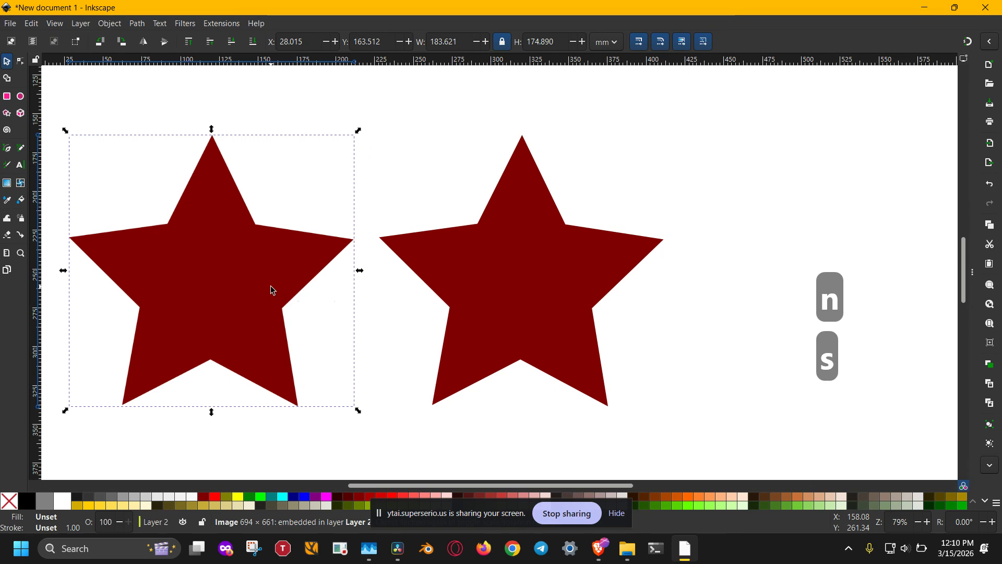
click(270, 281)
click(271, 282)
Open the export settings for the original vector star and use the selection as the export area
click(533, 303)
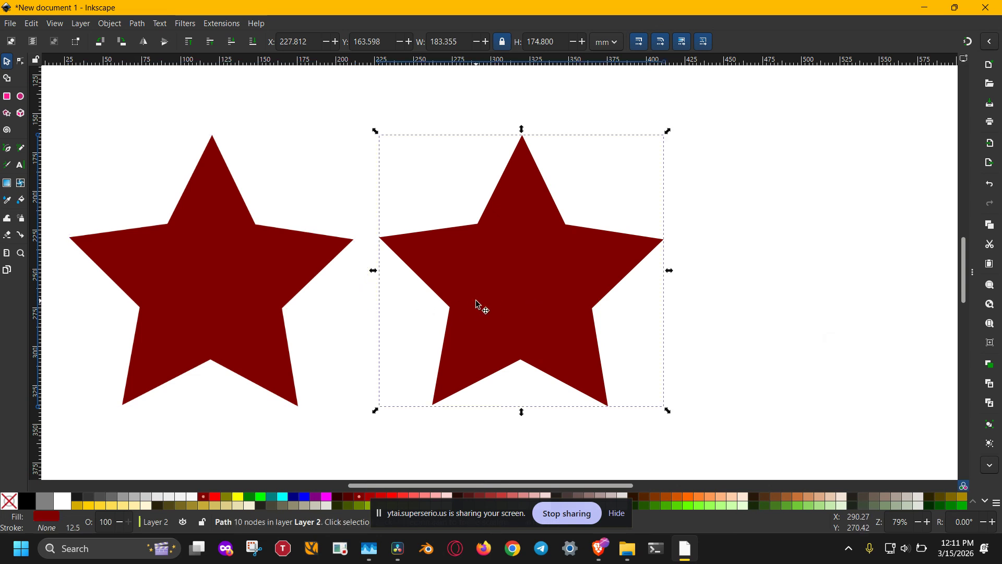
key(ctrl+shift+e)
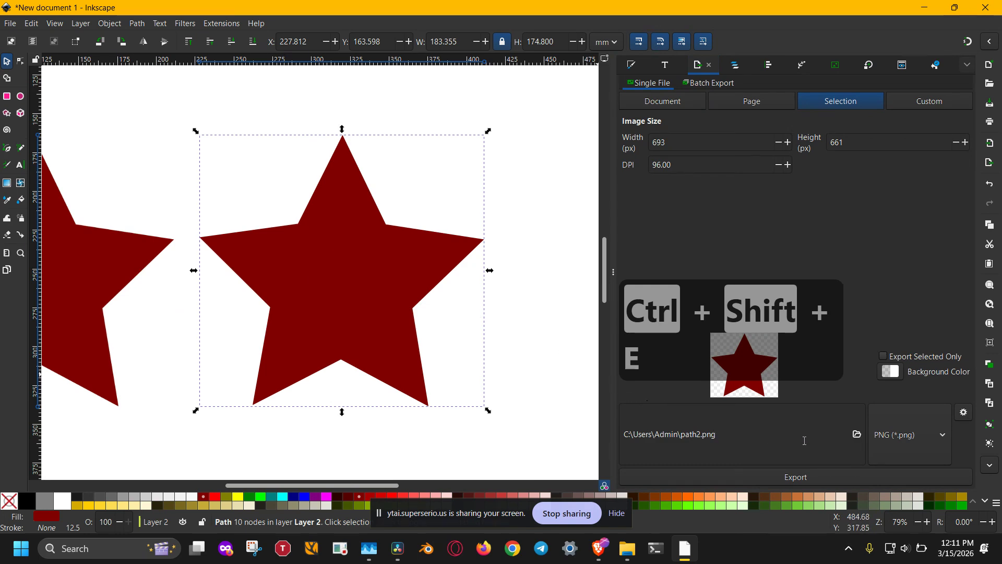
click(891, 444)
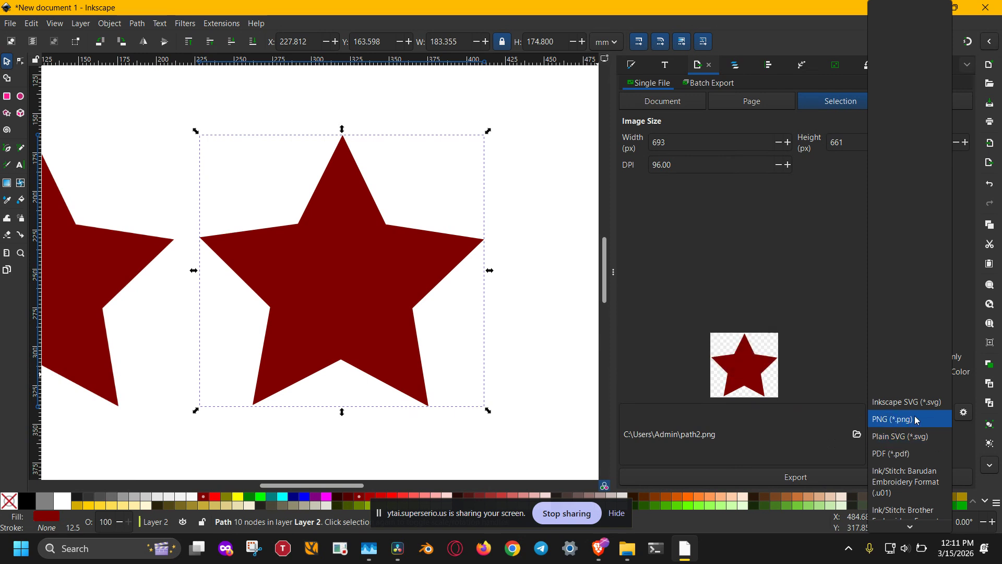
click(788, 293)
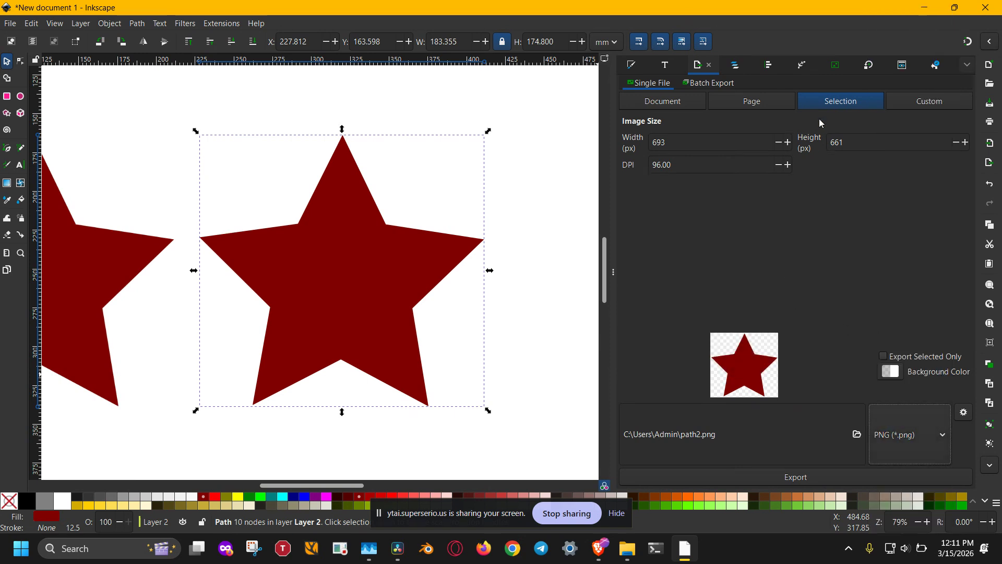
click(767, 103)
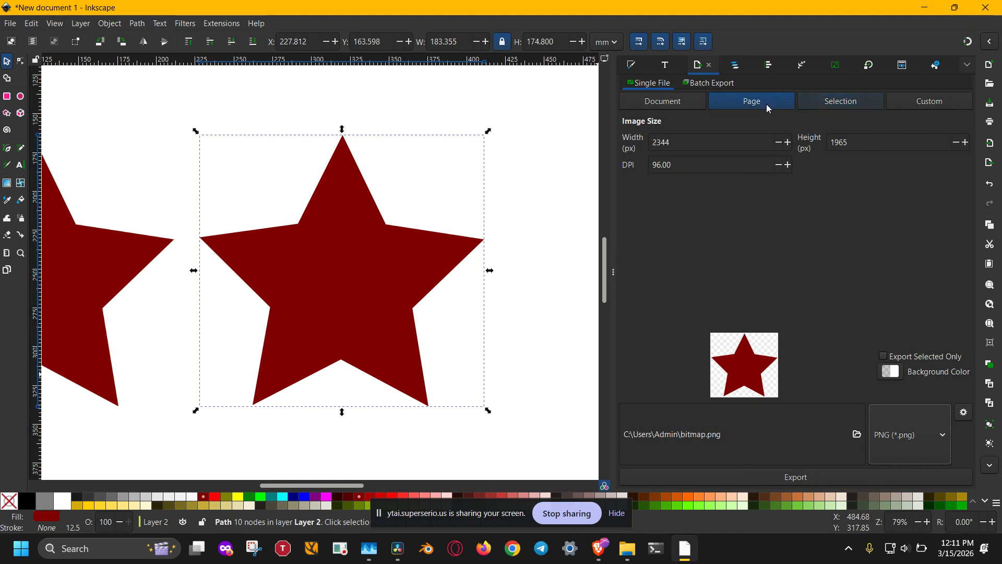
click(822, 102)
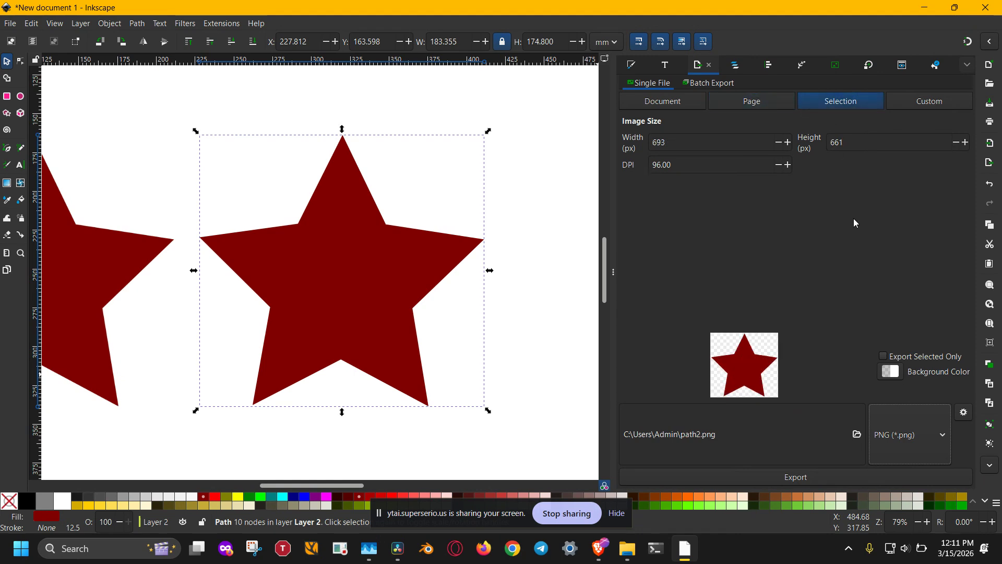
Set the export resolution to 300 DPI and choose PNG as the file format
double_click(657, 165)
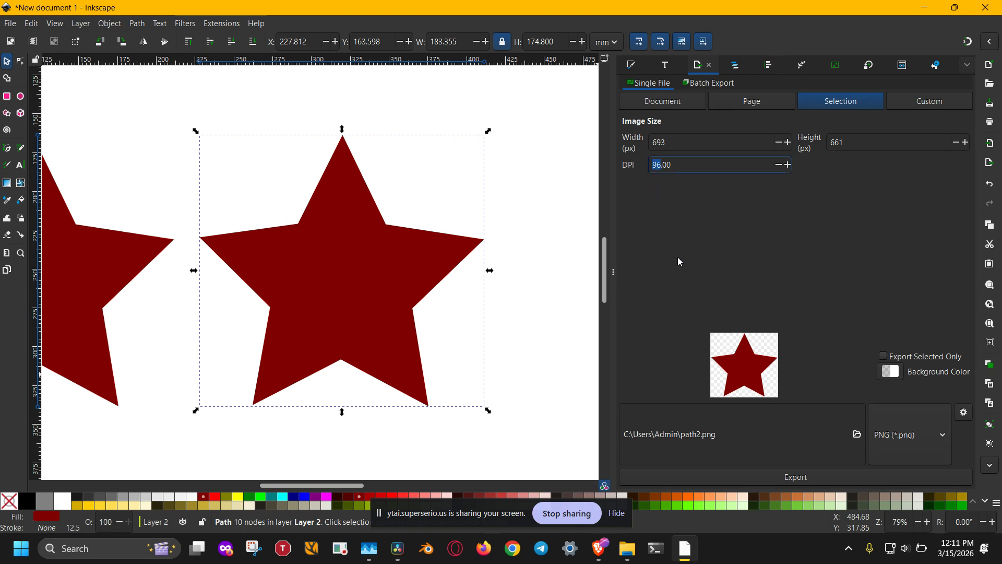
text(300)
click(904, 435)
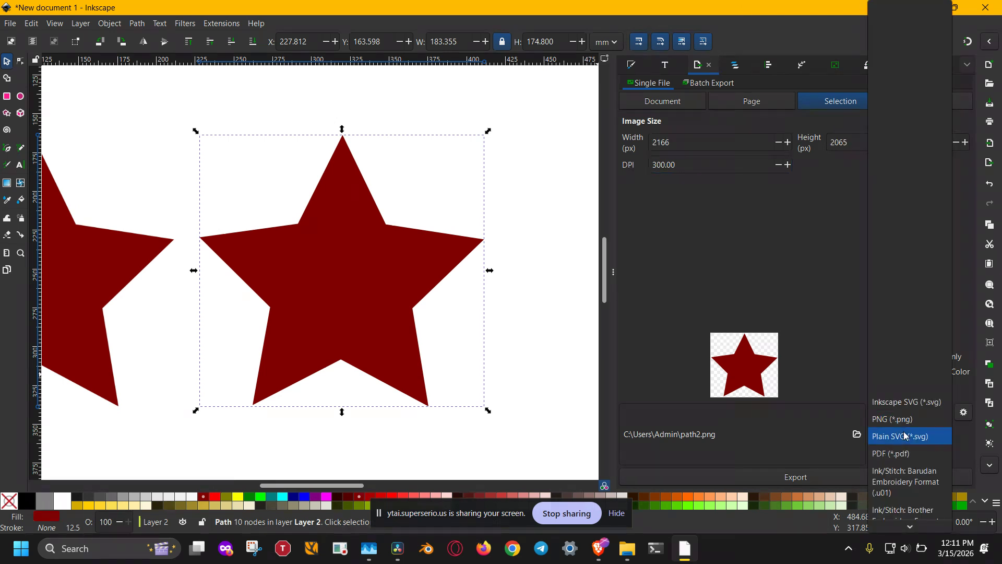
scroll(905, 435, down, 5)
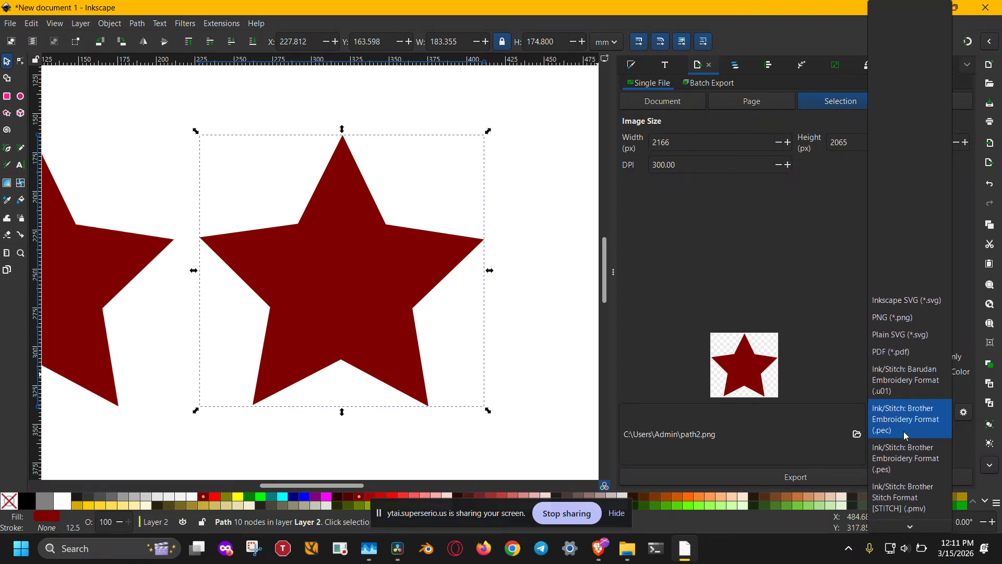
click(908, 316)
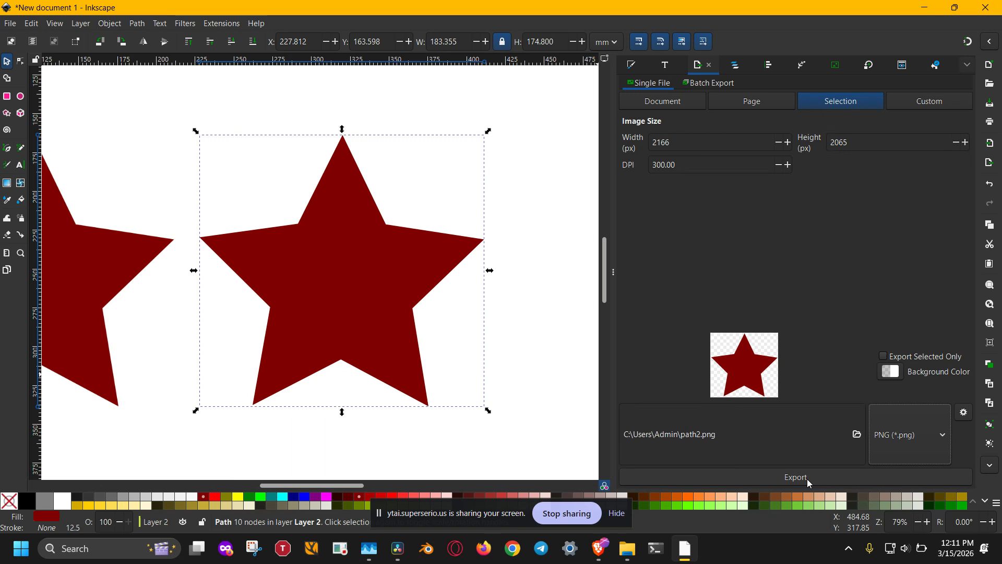
click(9, 24)
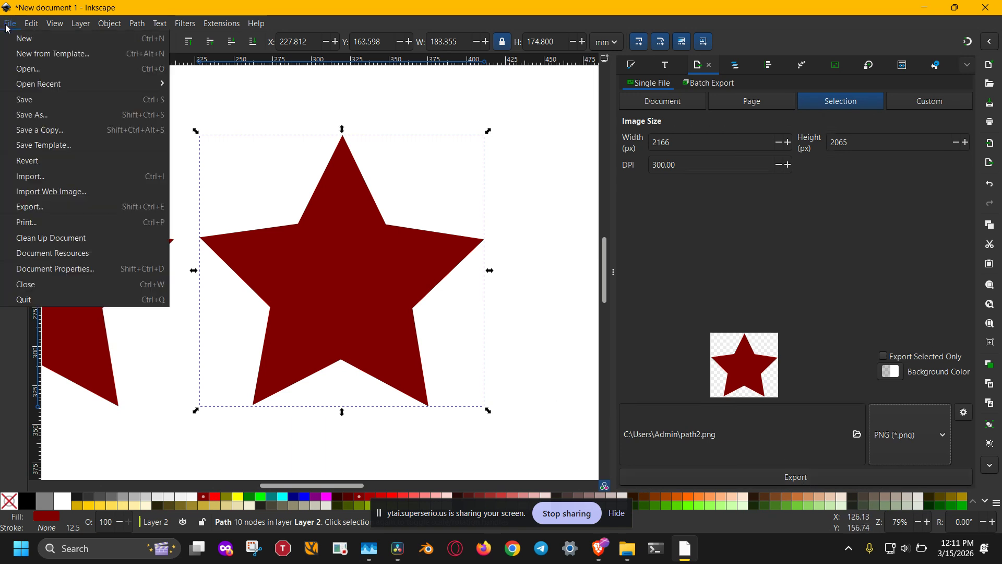
click(32, 177)
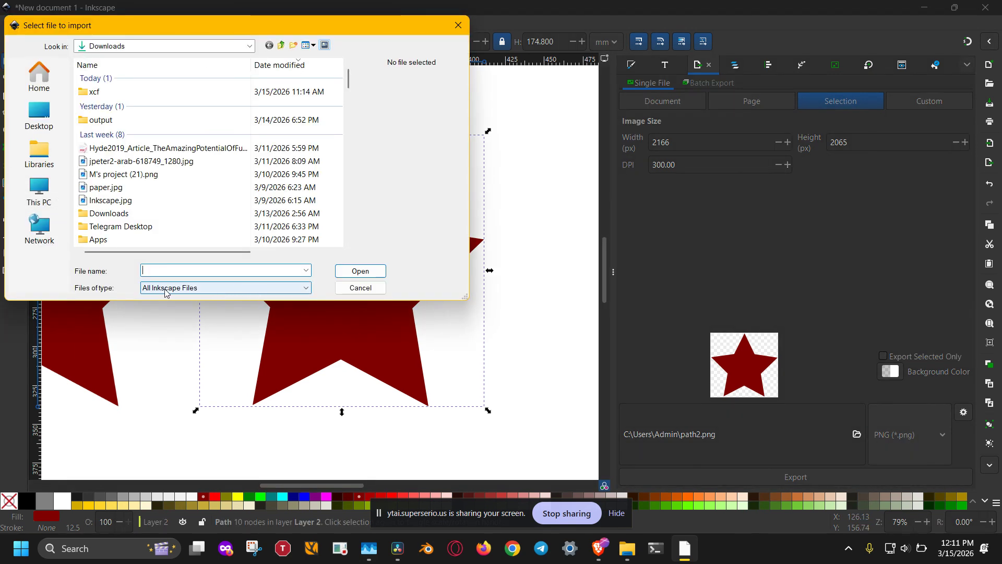
click(361, 291)
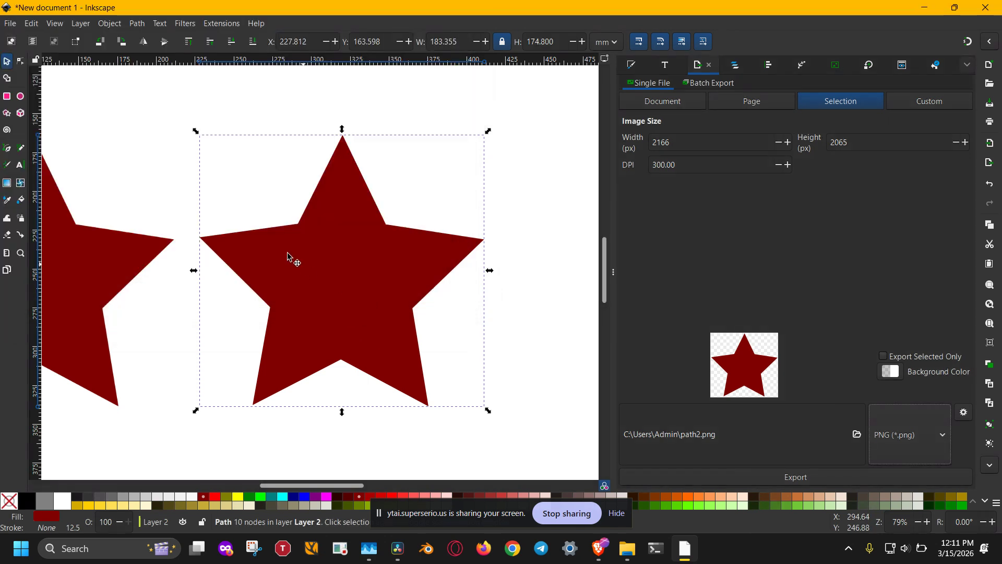
Make a second bitmap copy of the vector star and spread both bitmap copies apart, one above the other, beside the original
click(10, 23)
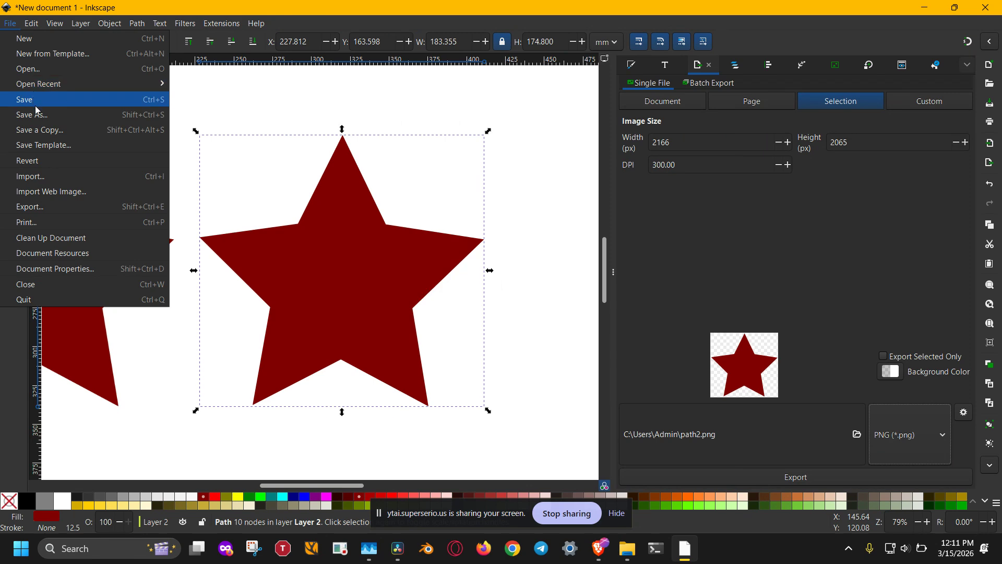
mouse_move(31, 24)
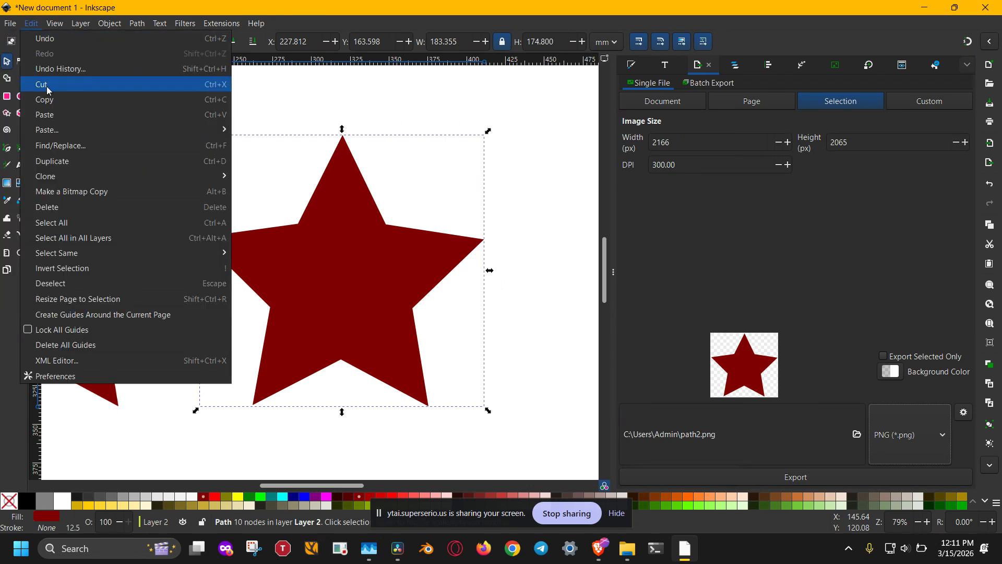
click(59, 190)
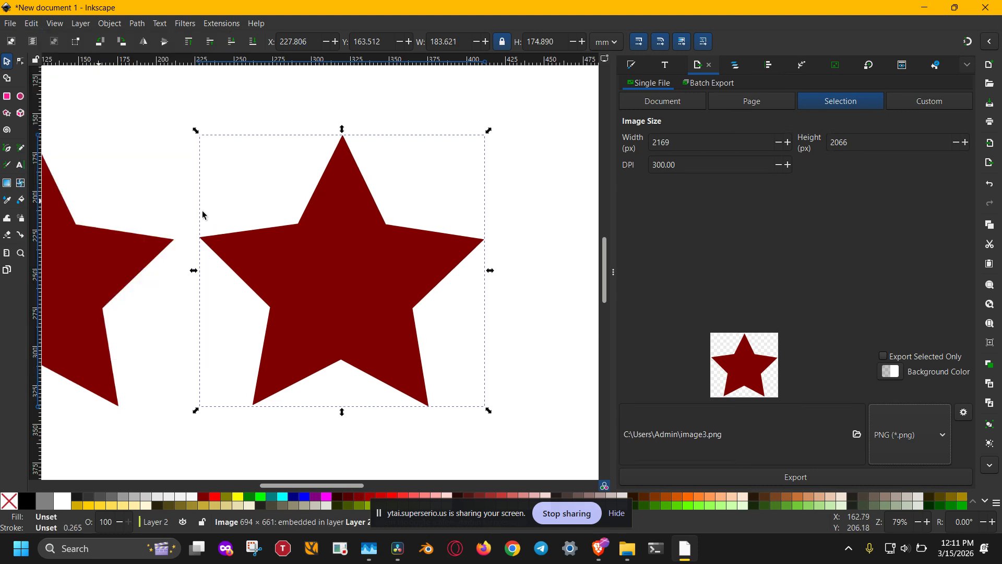
click(615, 274)
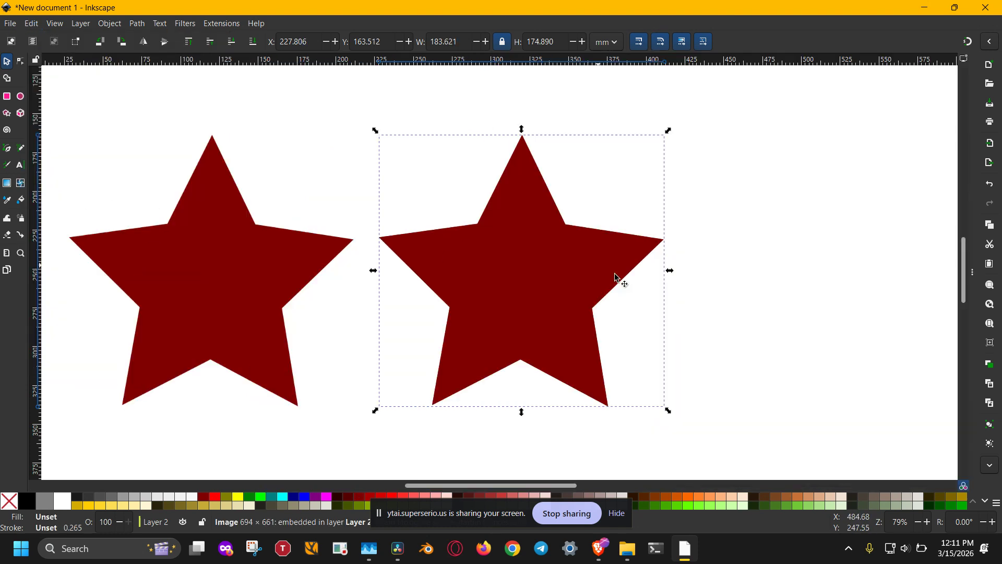
drag(530, 277, 146, 180)
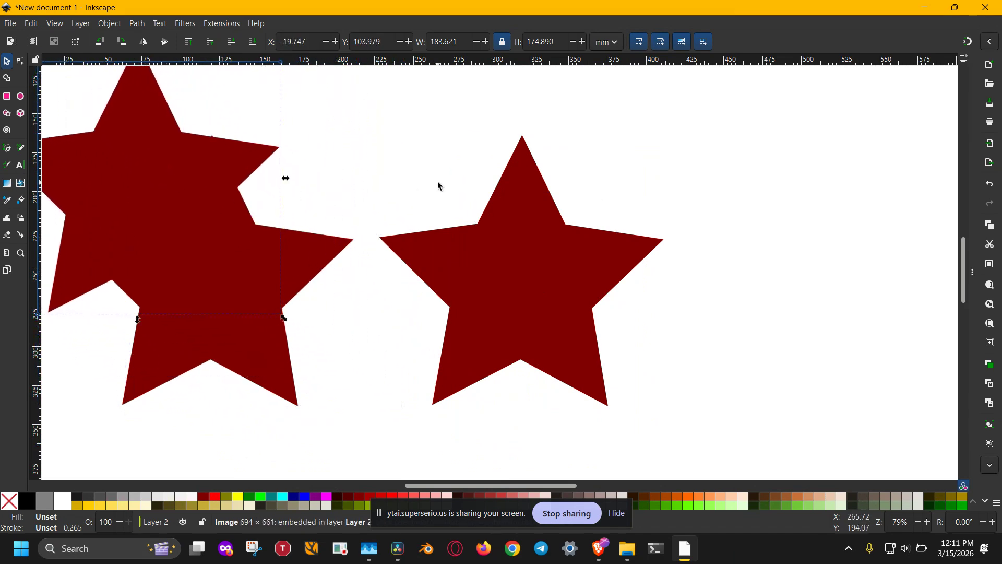
drag(217, 240, 248, 347)
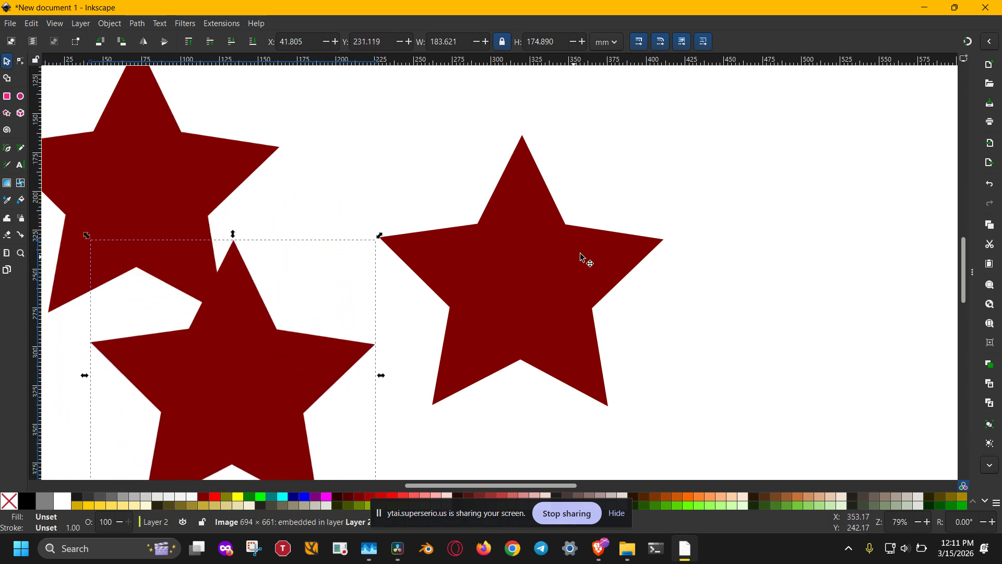
click(543, 230)
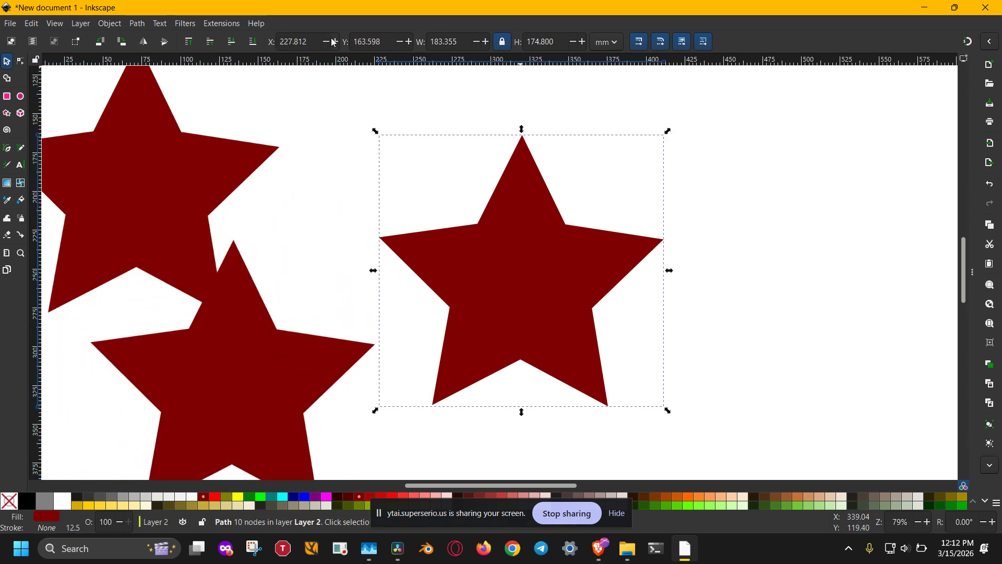
Show the Layers and Objects list and select the bitmap copies image3 and image2 in it to identify them
key(ctrl+shift+l)
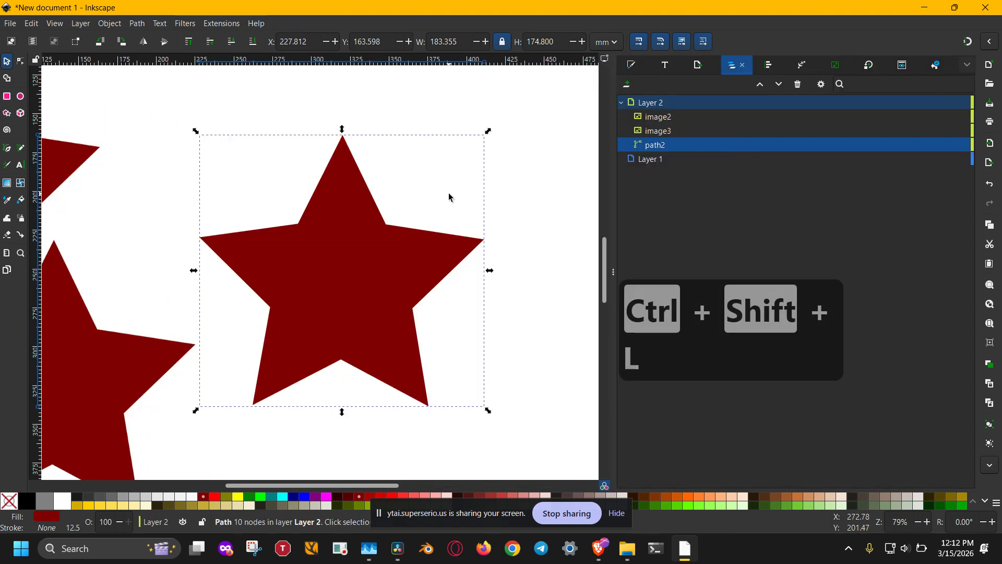
scroll(449, 189, down, 2)
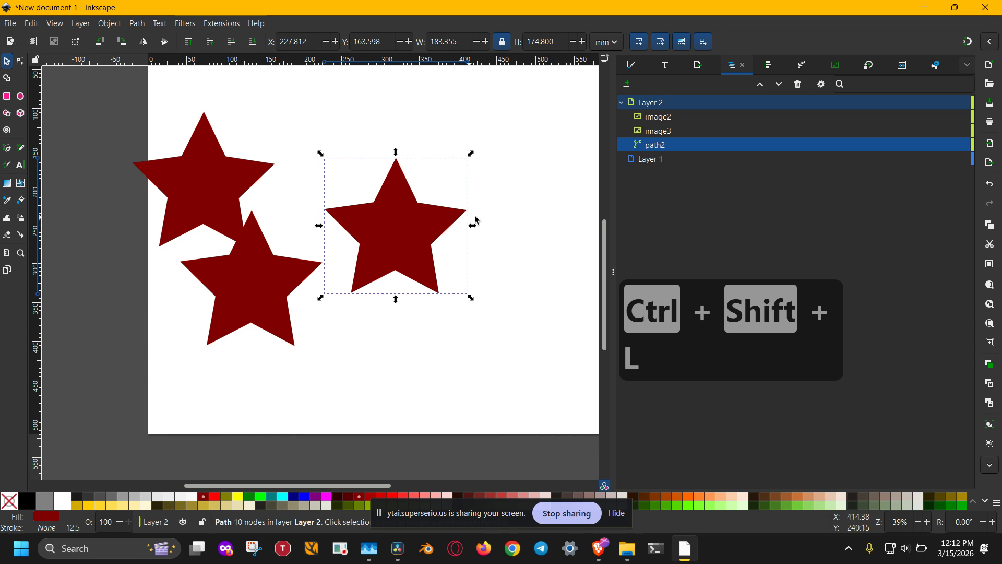
click(656, 131)
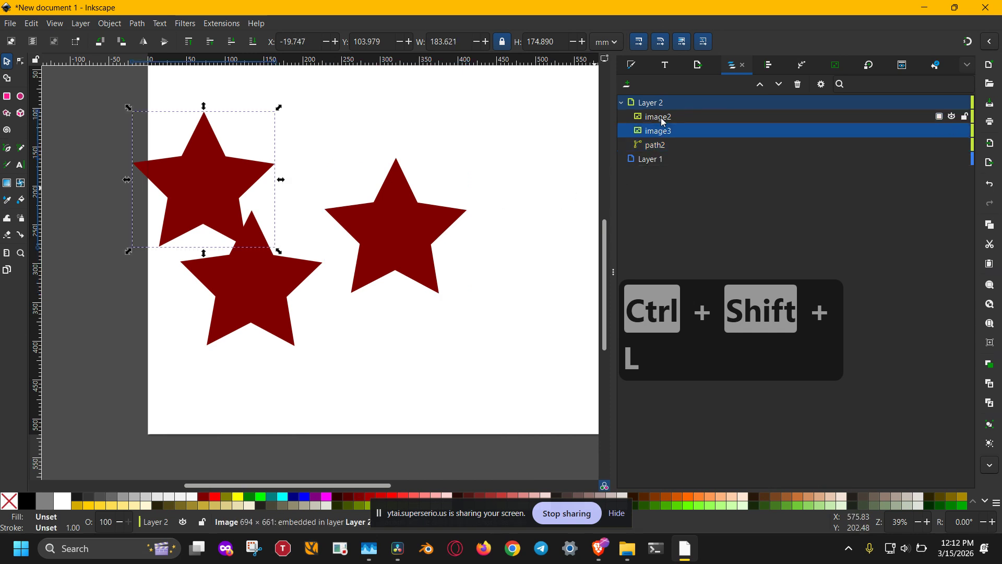
click(661, 118)
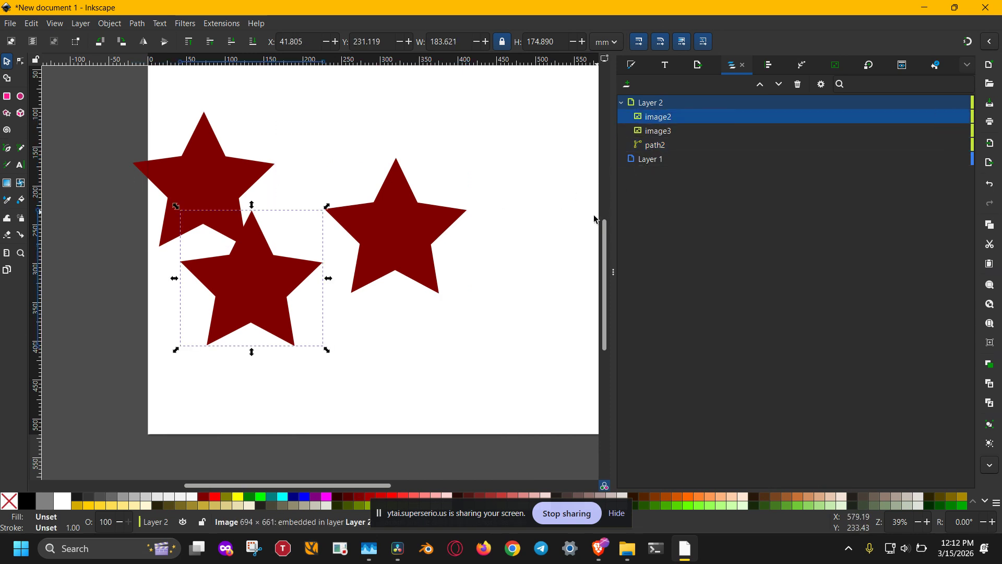
Move both bitmap copies farther away from the original vector star and delete them
drag(244, 266, 158, 271)
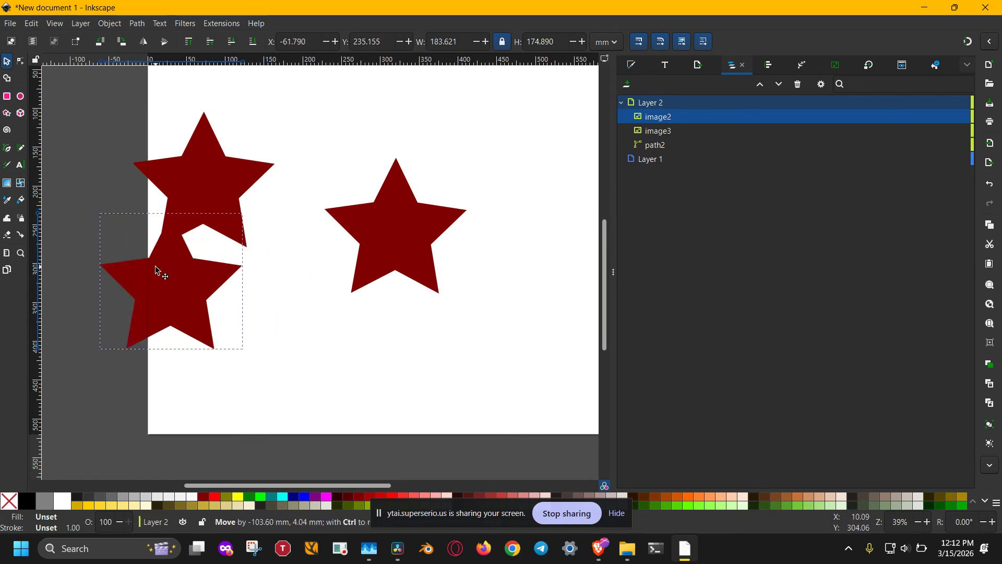
click(185, 167)
drag(185, 171, 157, 161)
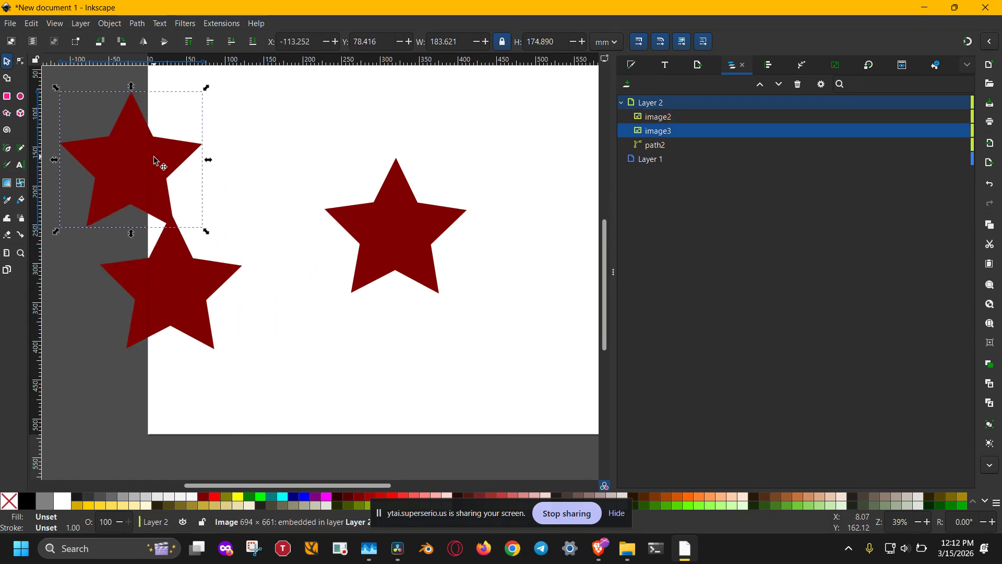
key(BackSpace)
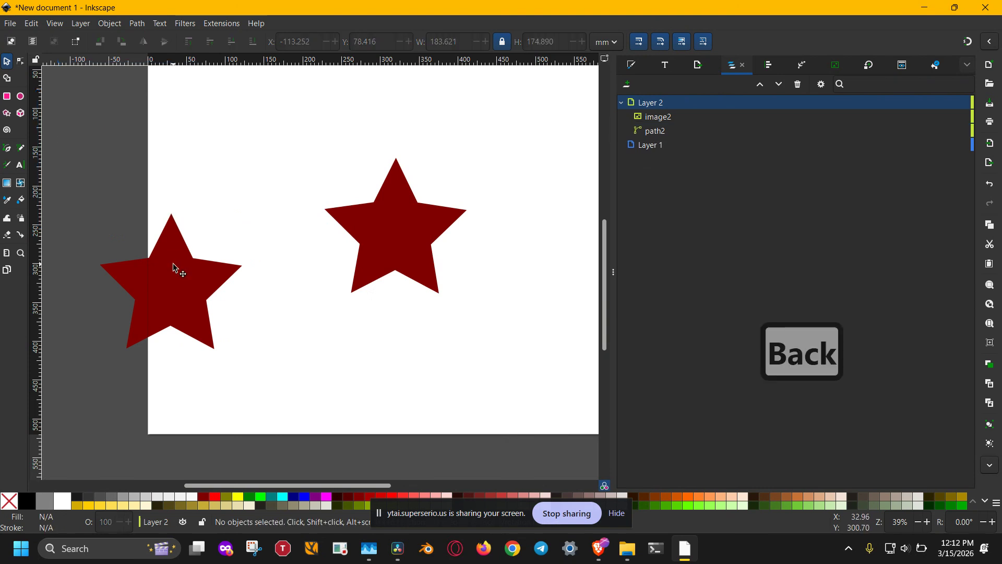
click(175, 263)
key(BackSpace)
Select the original vector star and toggle the visibility of path2 off and on repeatedly, leaving it shown
click(410, 248)
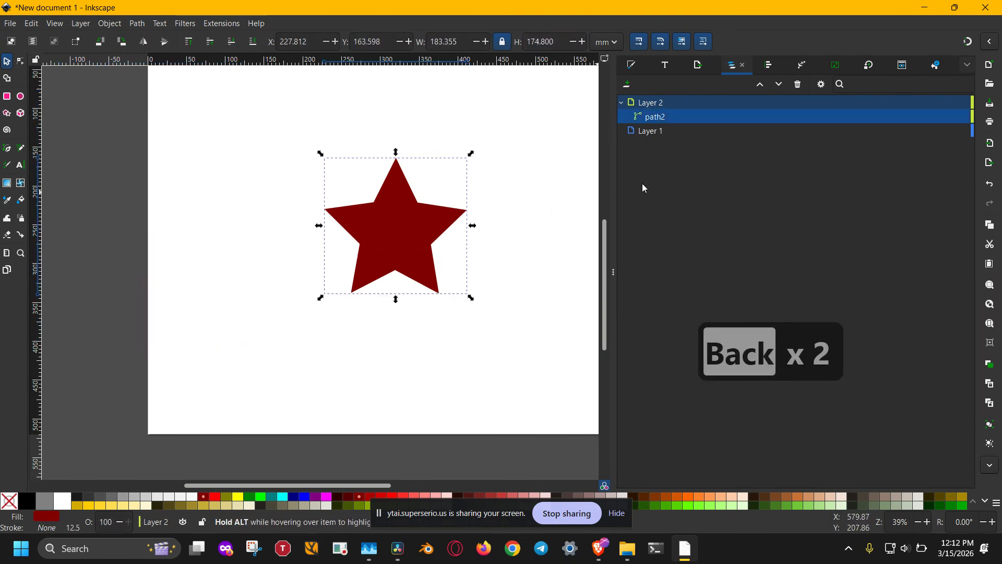
click(952, 118)
click(952, 116)
click(952, 117)
click(952, 117)
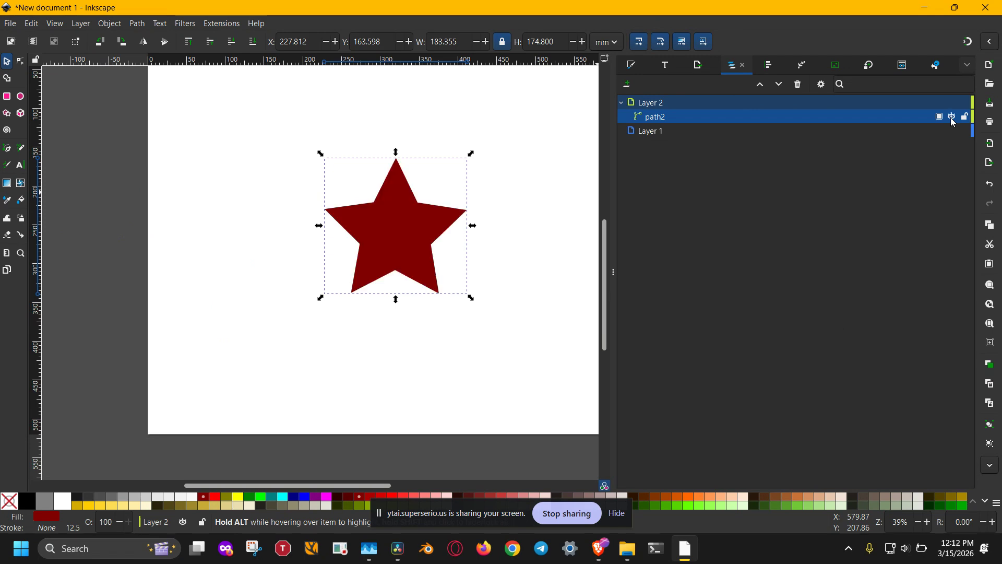
click(951, 117)
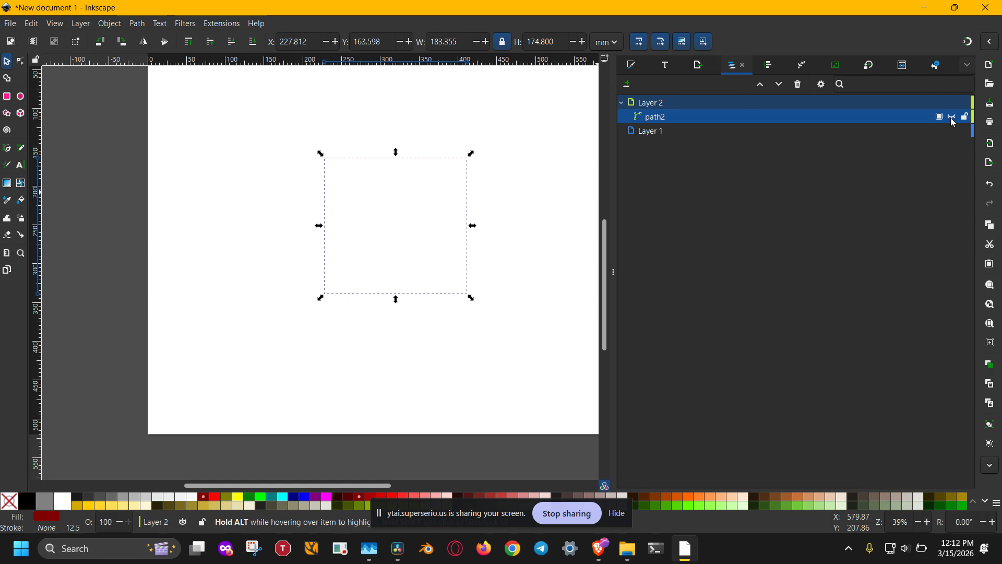
click(952, 117)
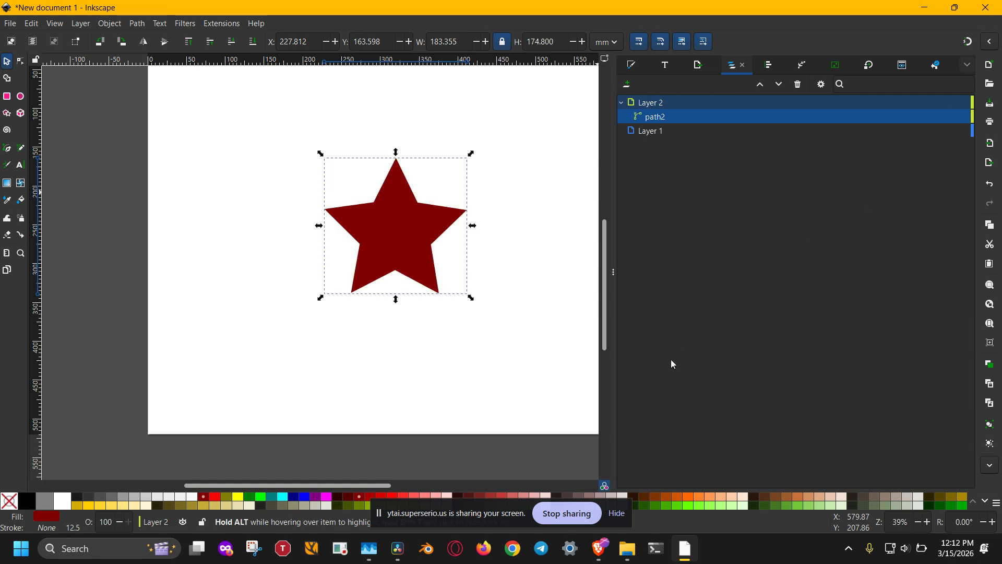